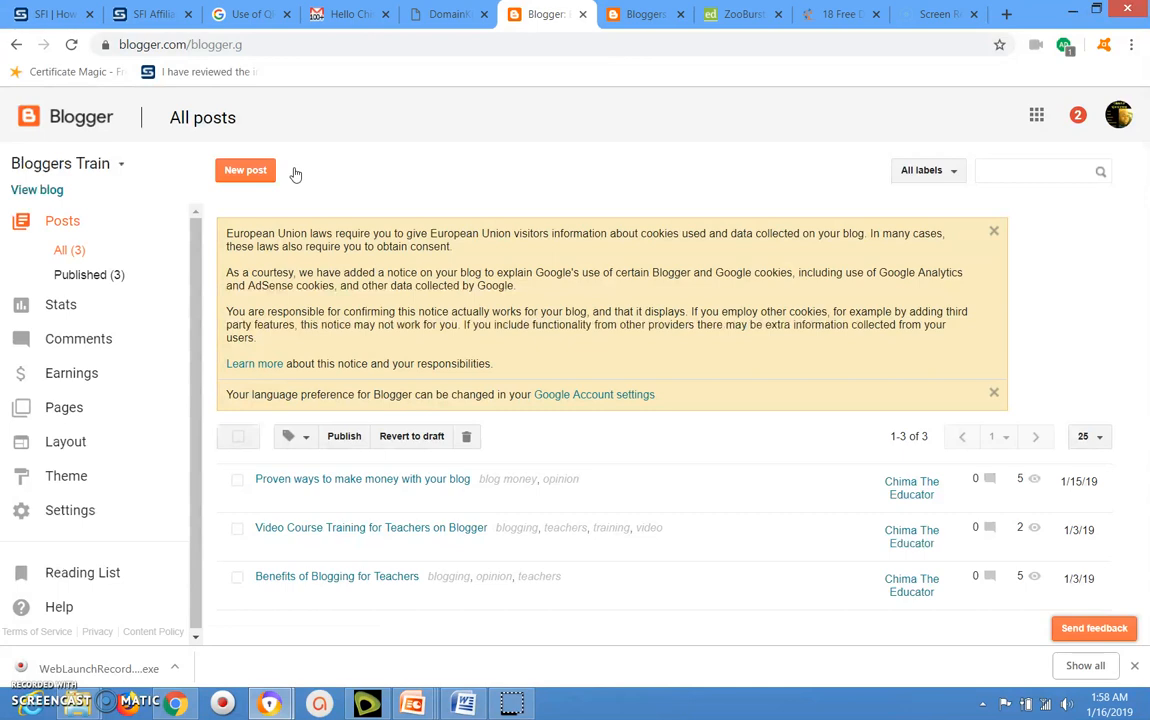
Open the post "Proven ways to make money with your blog" for editing.
click(263, 172)
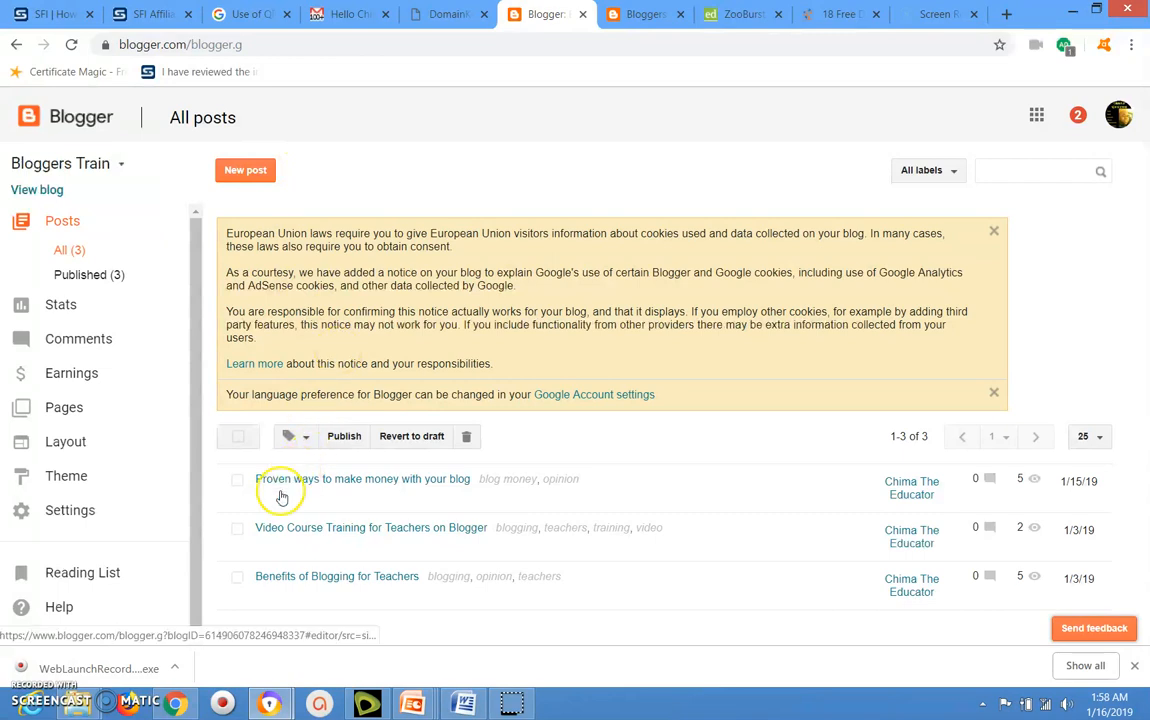
mouse_move(268, 489)
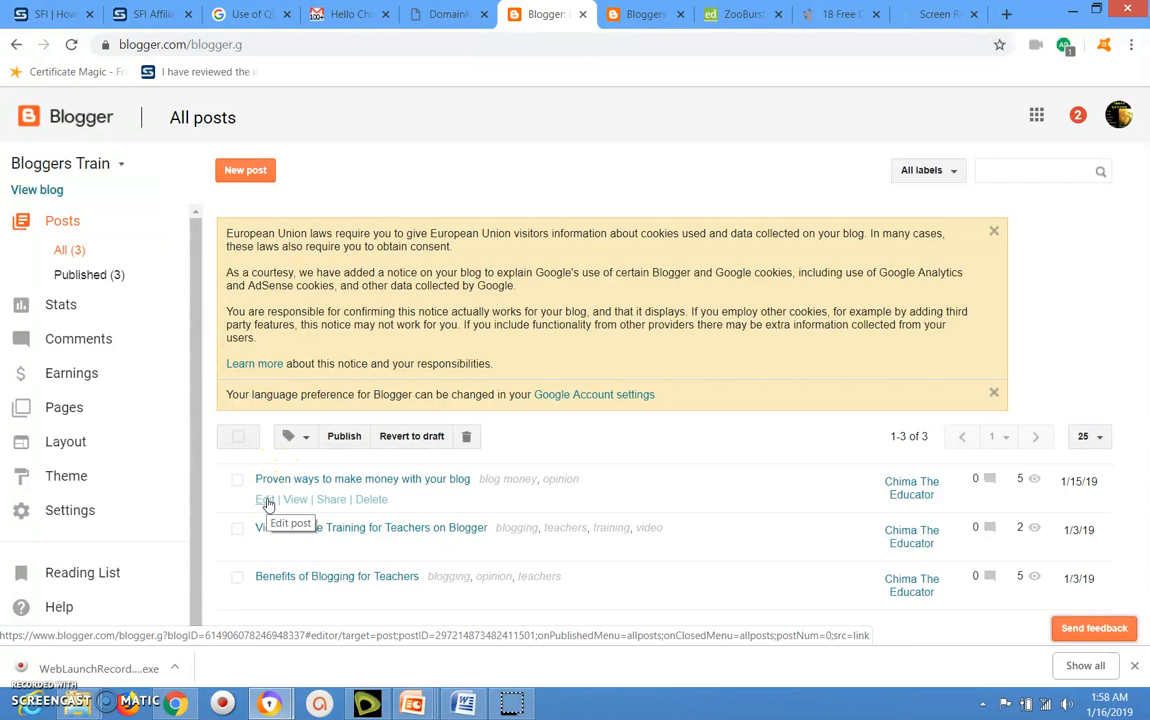
click(267, 500)
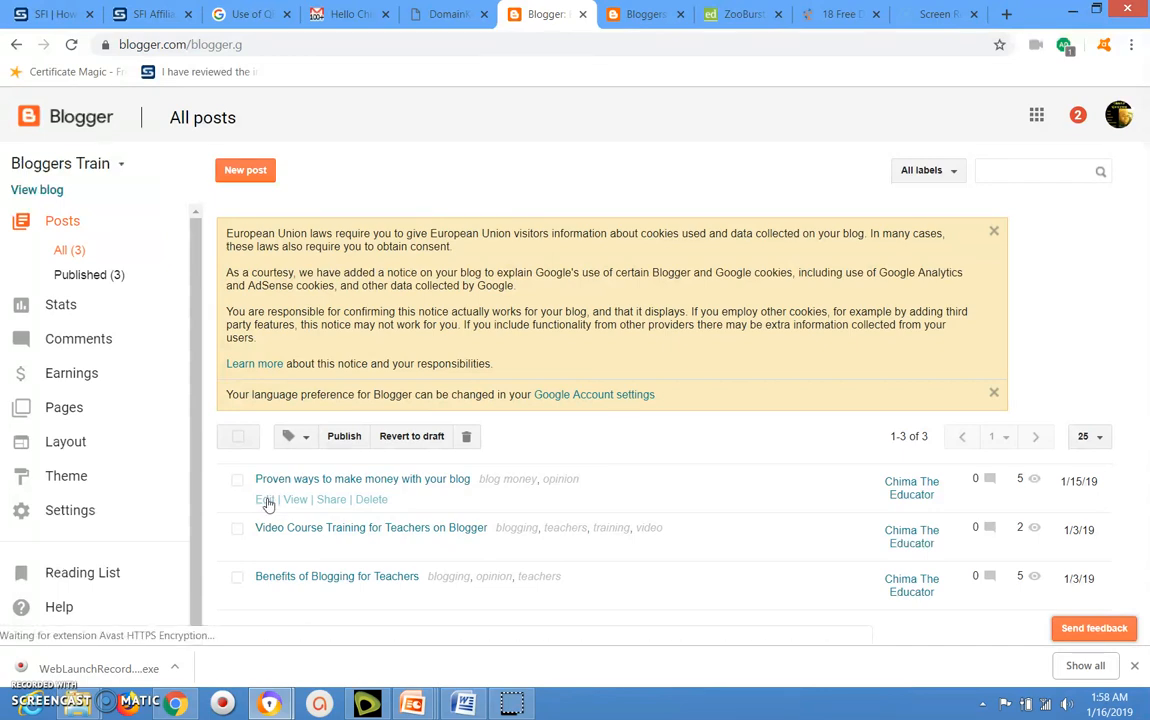
click(266, 502)
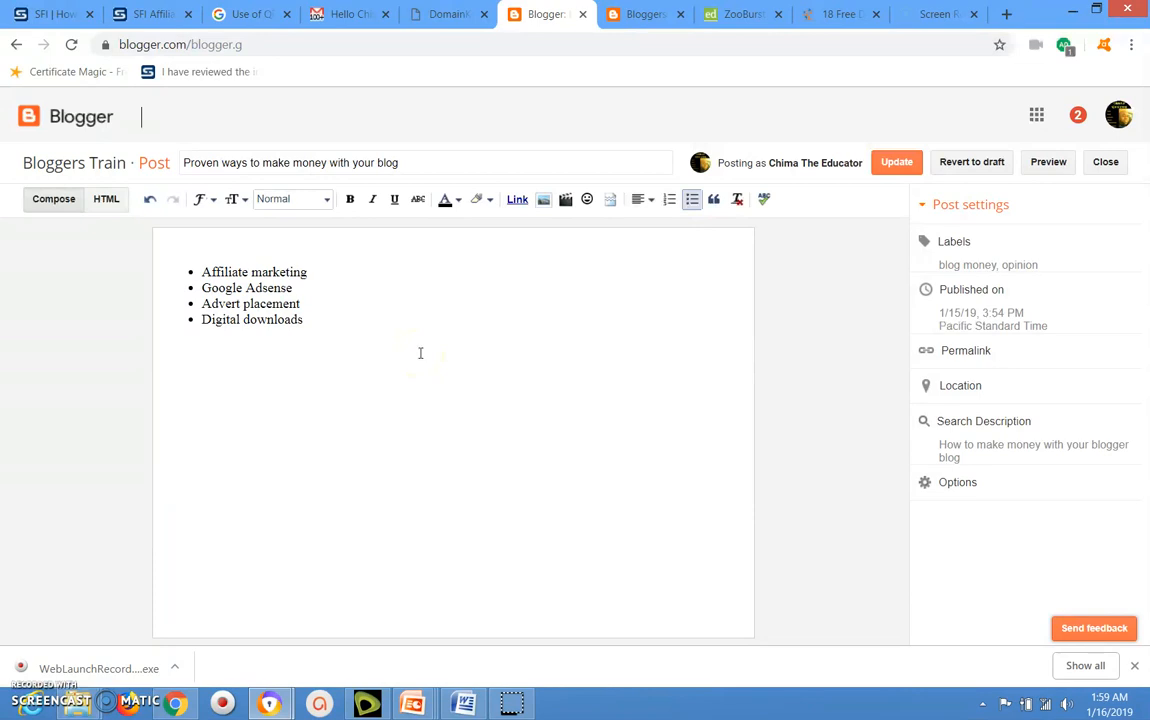
Add the text "Read this:" as a plain, non-bulleted line below the "Digital downloads" bullet.
click(383, 321)
click(346, 270)
click(321, 318)
click(310, 321)
click(310, 321)
click(251, 375)
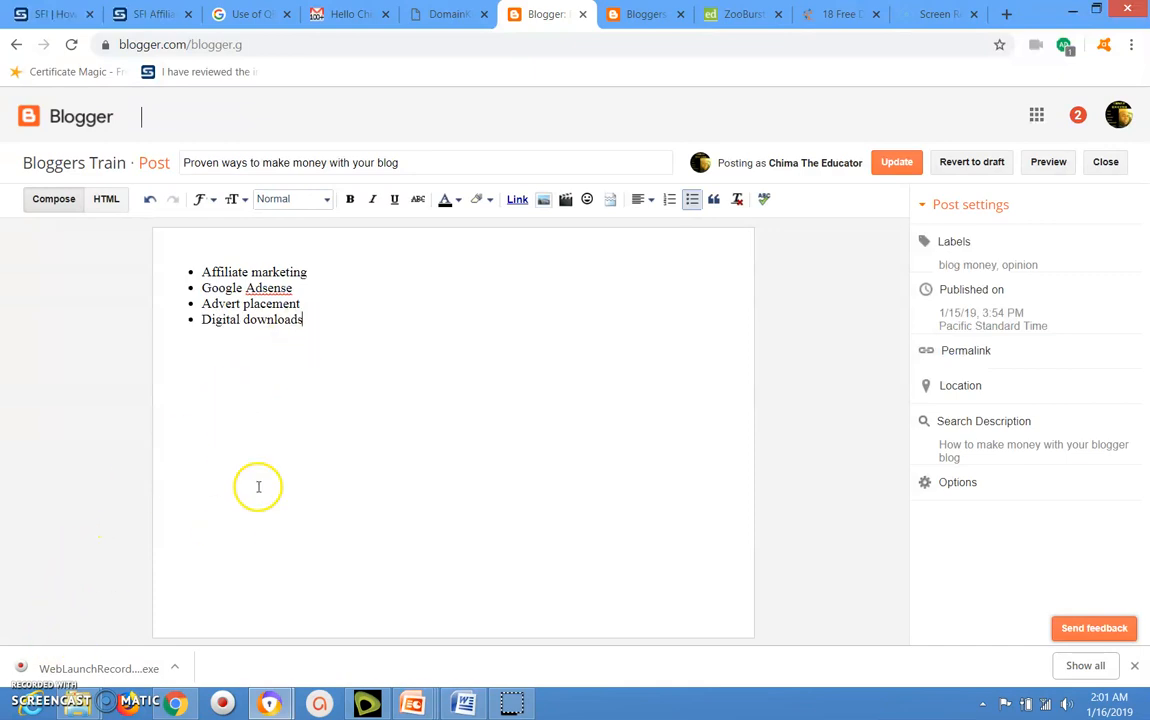
key(Return)
key(Return)
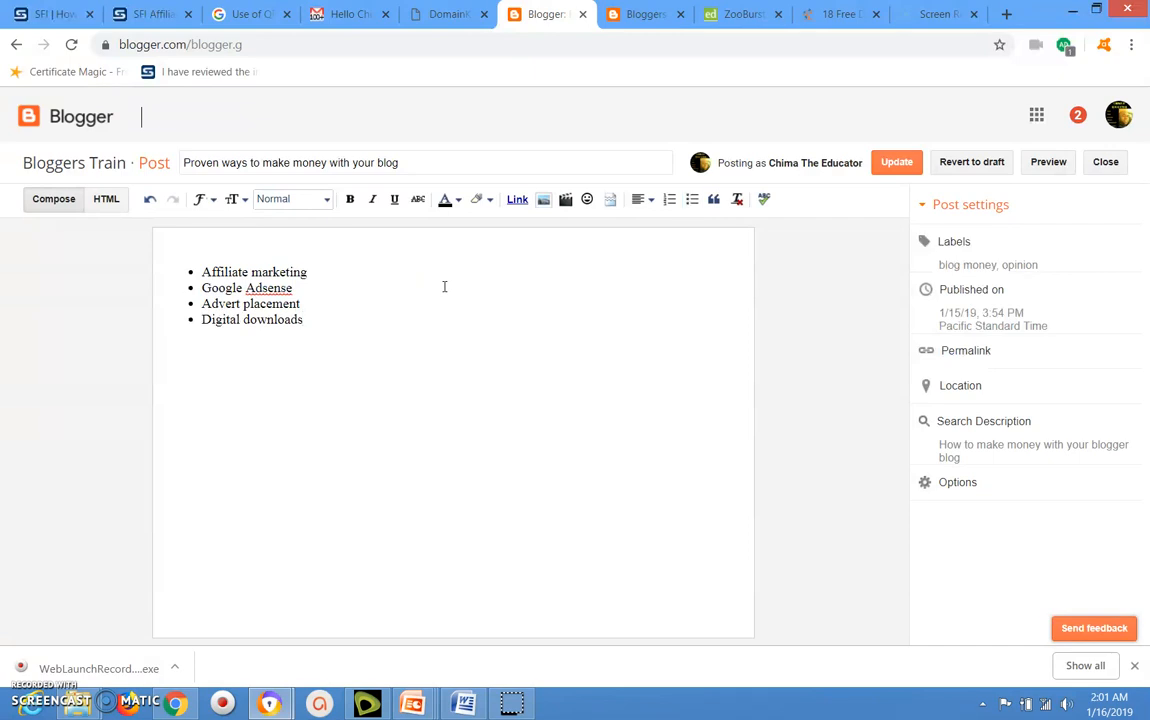
text(Read m)
key(BackSpace)
text(this:)
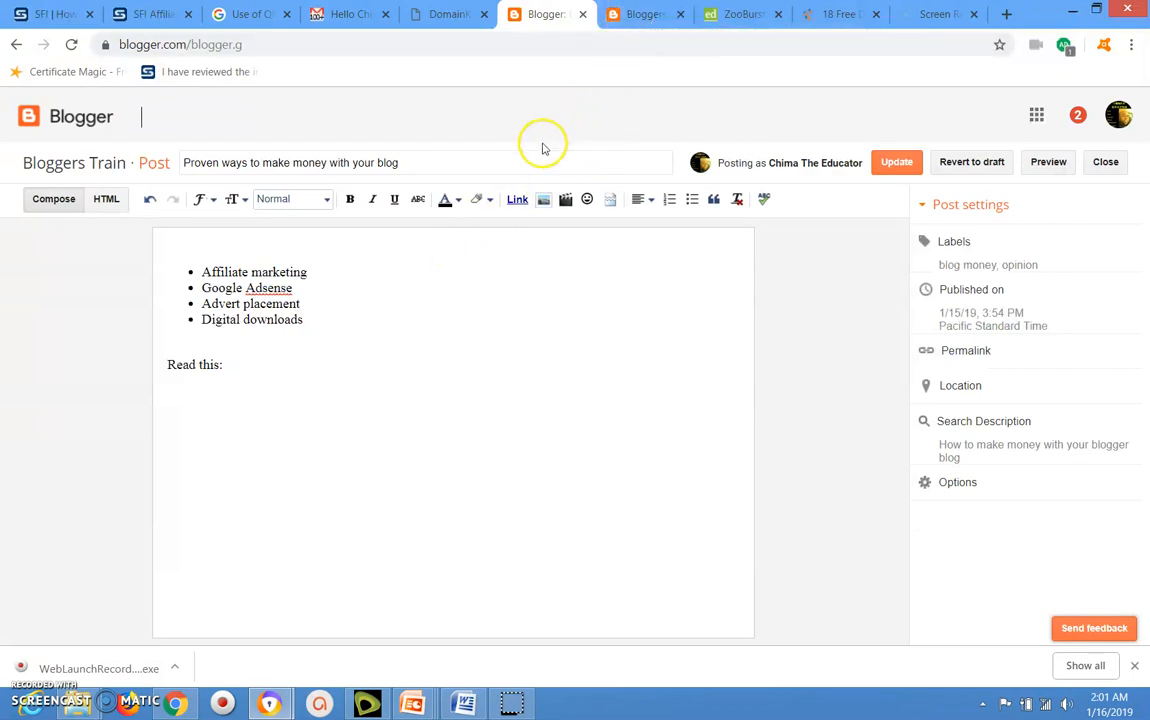
Copy the web address of the published post "Benefits of Blogging for Teachers".
click(630, 17)
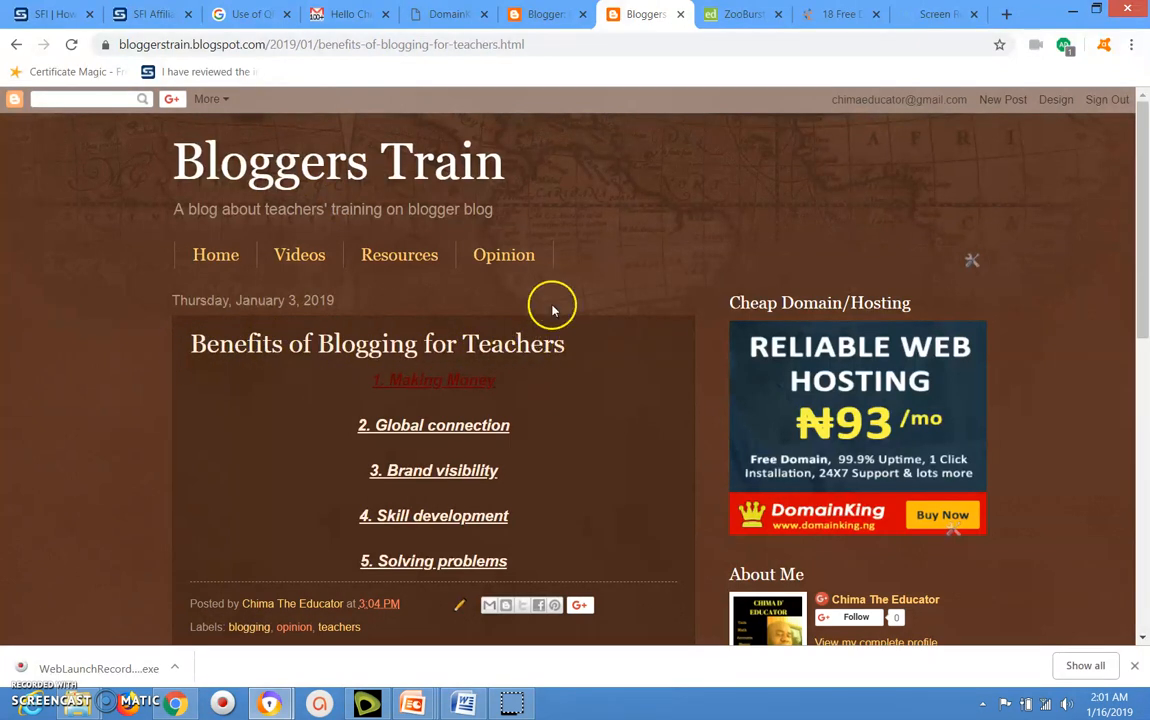
click(478, 44)
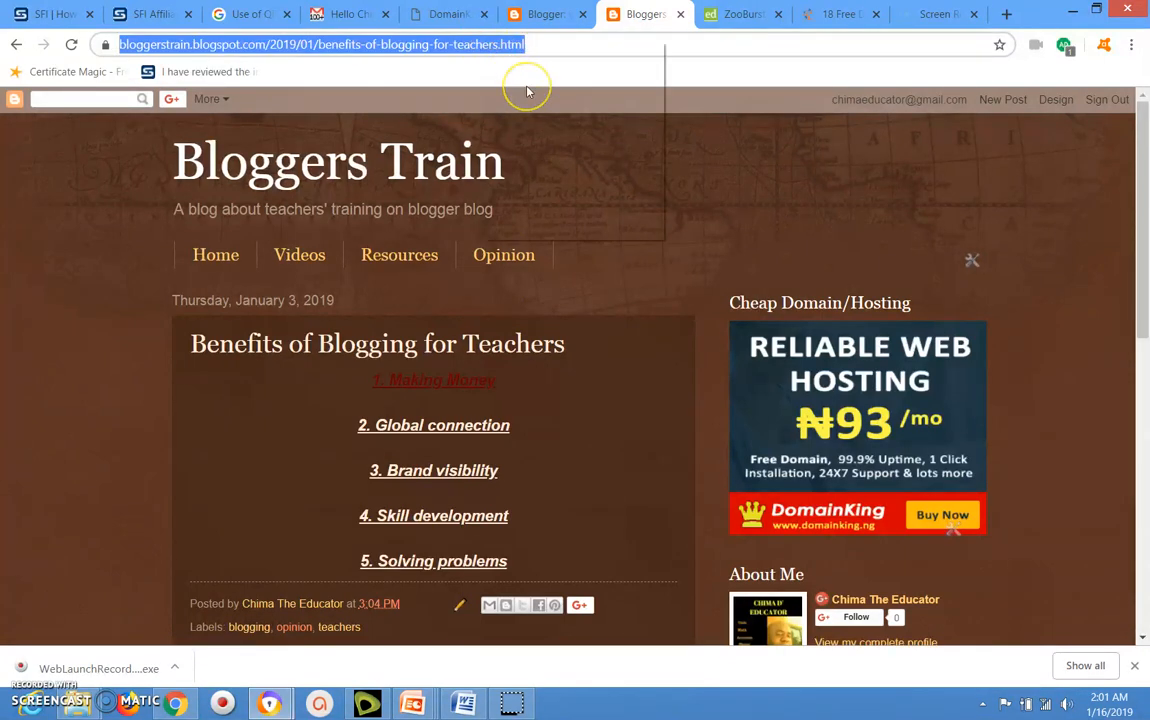
right_click(483, 43)
click(516, 106)
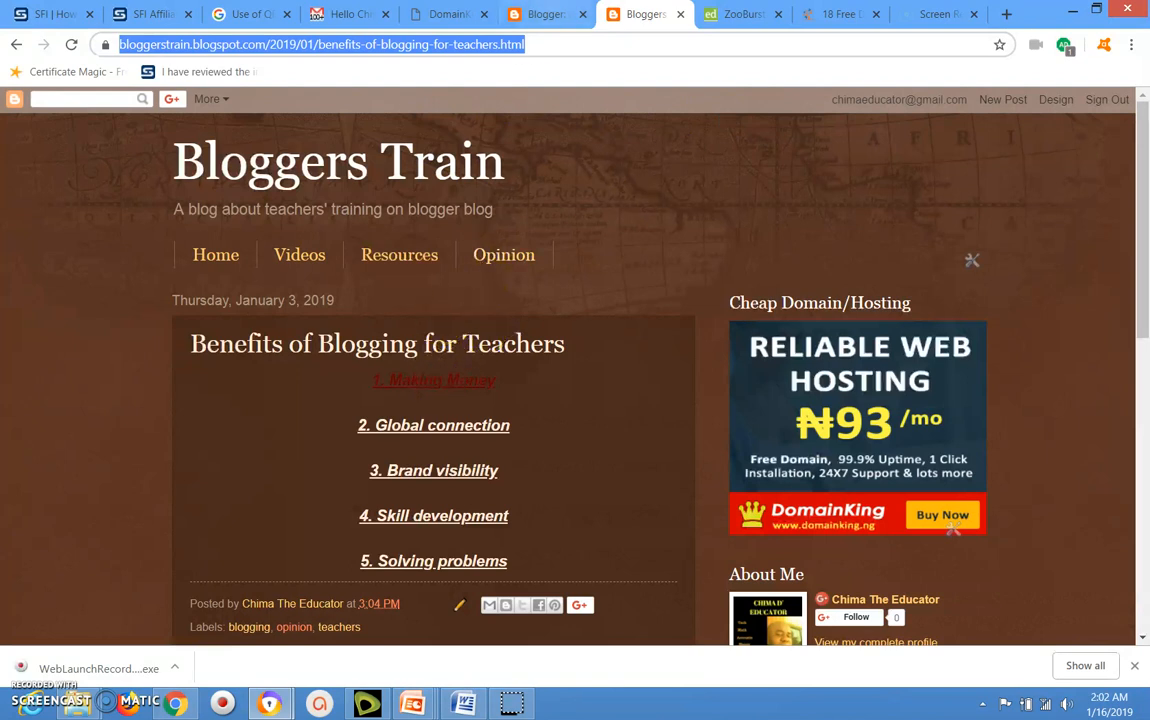
Start a link after "Read this:" in the post being edited, using the copied web address and set to open in a new window.
click(545, 14)
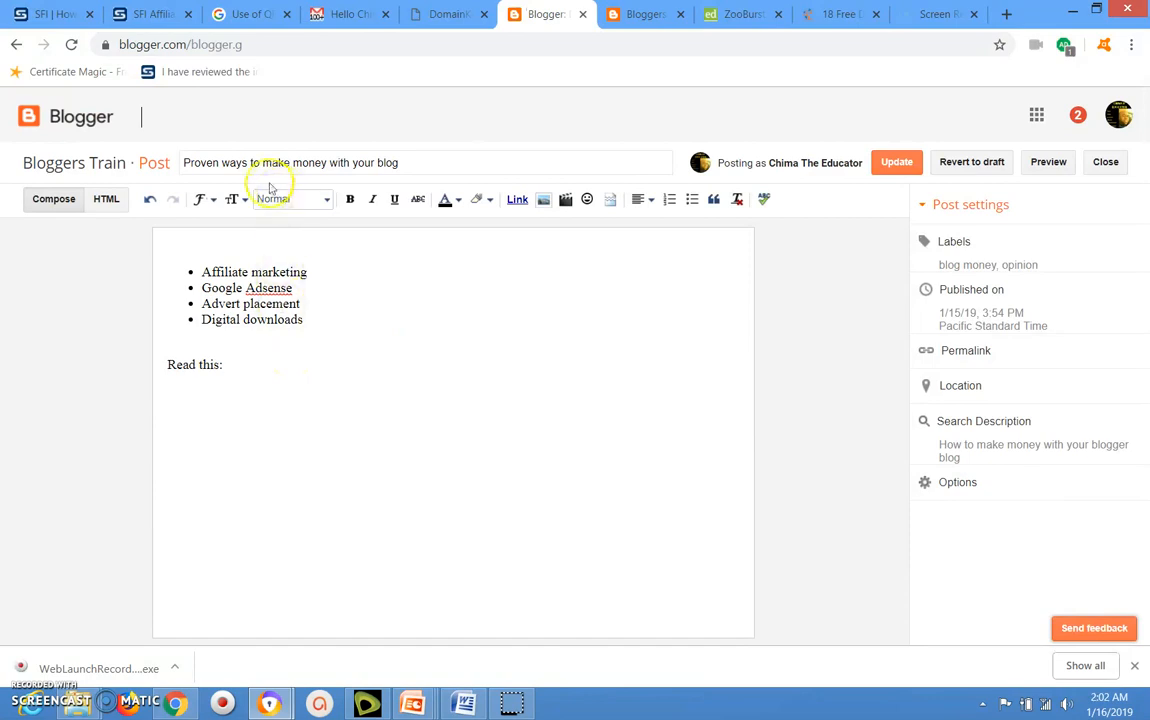
click(254, 352)
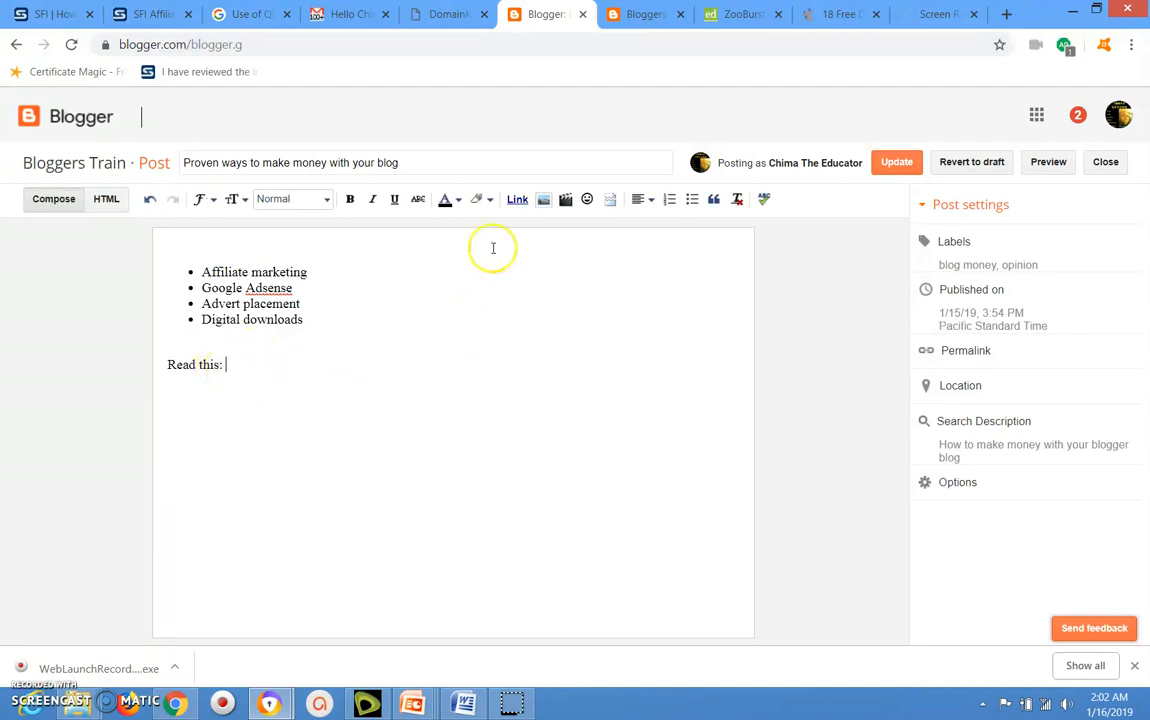
click(518, 200)
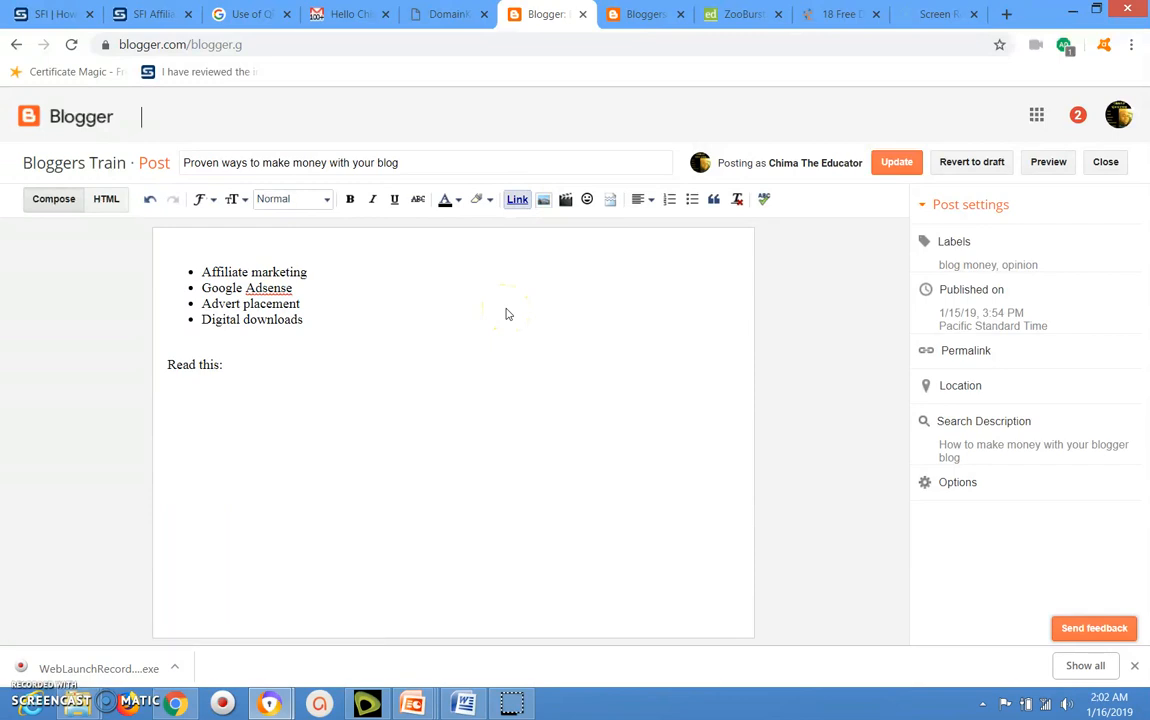
click(557, 351)
key(ctrl+v)
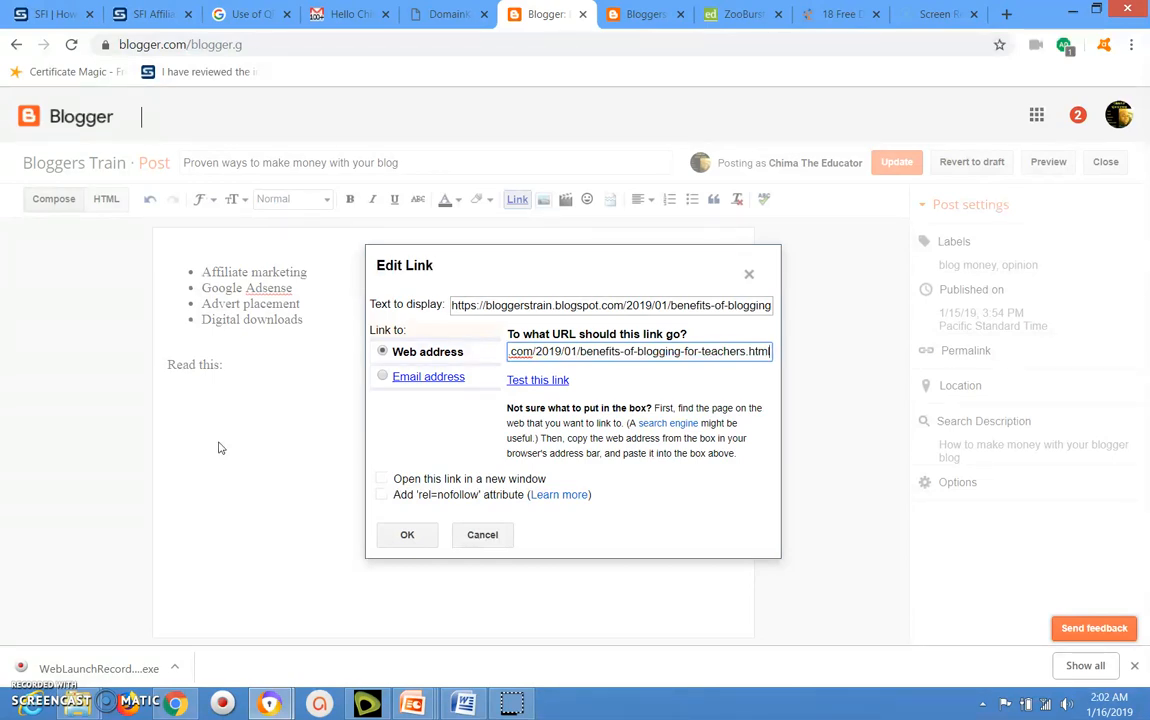
click(381, 479)
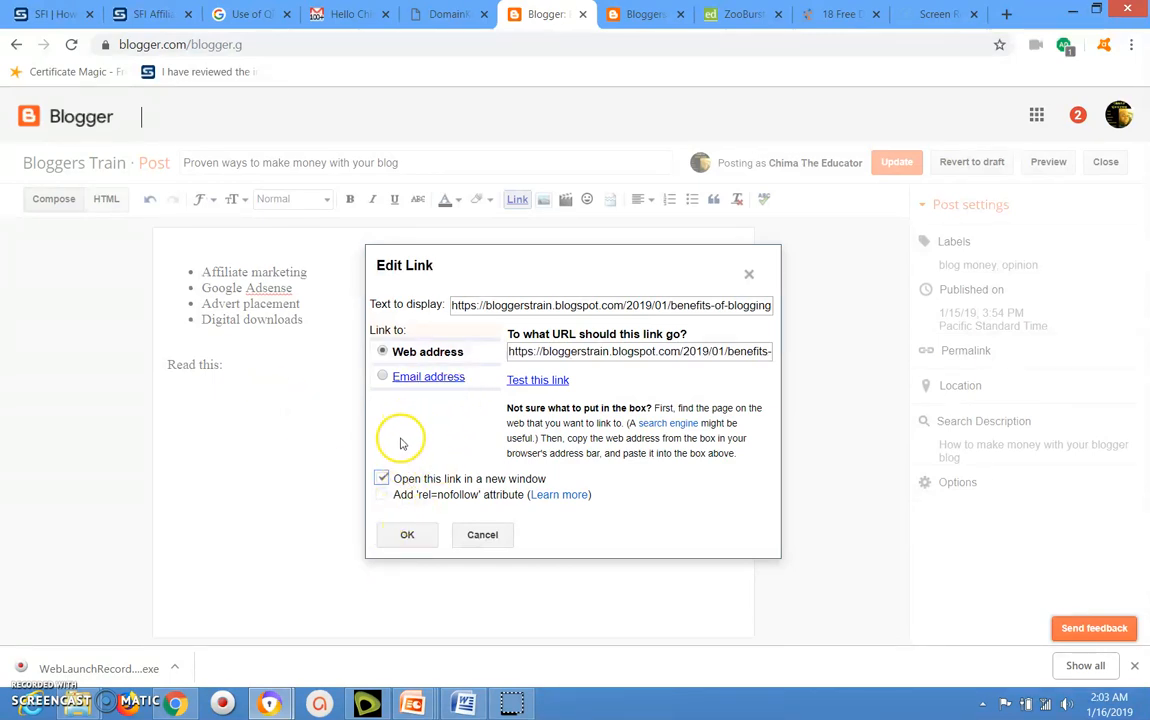
Set the link's display text to "5 More Benefits of Blogging for Teachers" and insert the link.
click(490, 305)
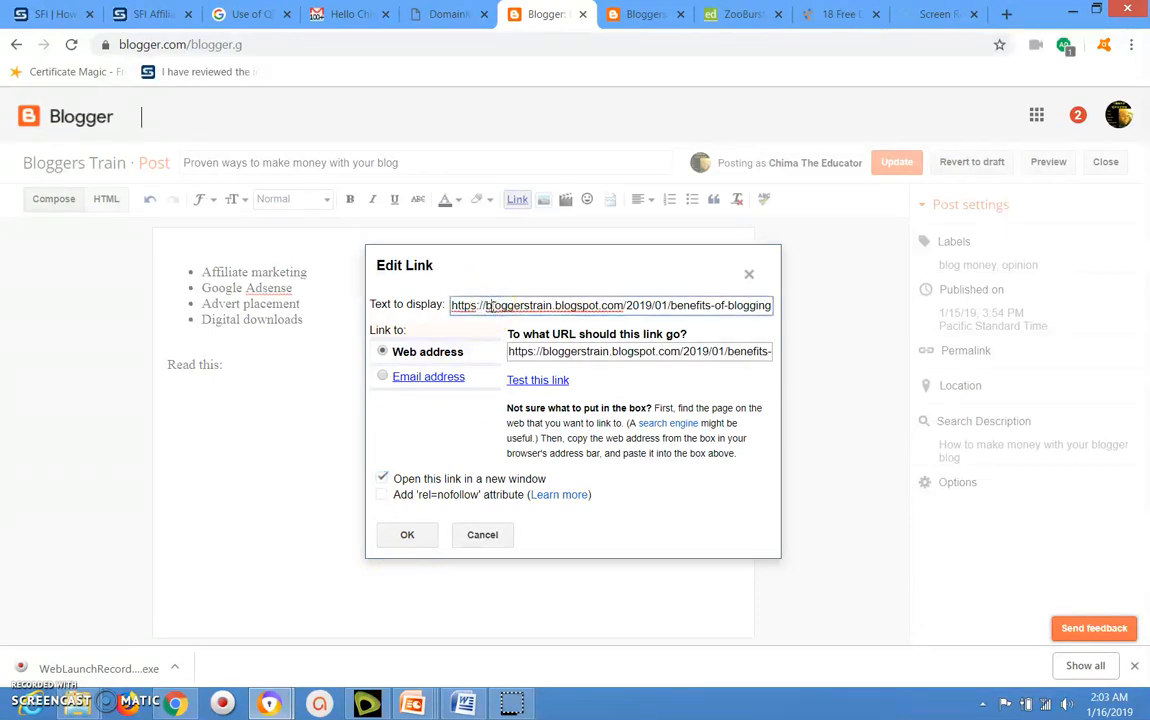
key(ctrl+a)
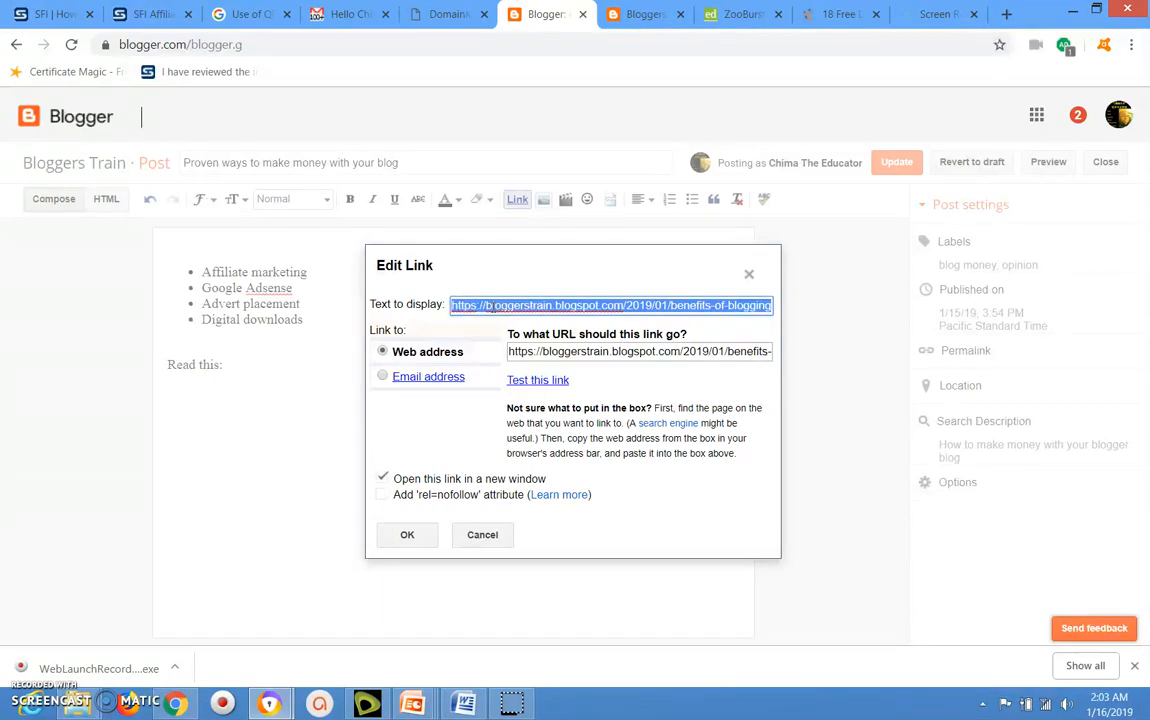
text(5 More B)
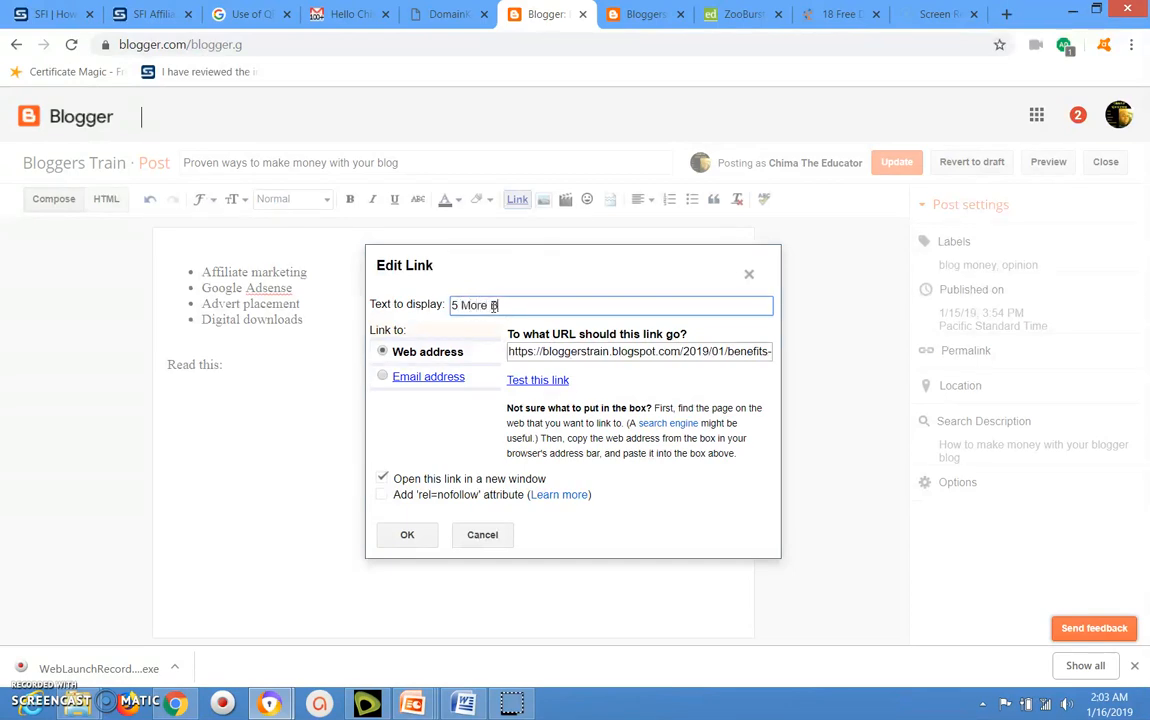
text(enefits of Blogging for Teachers)
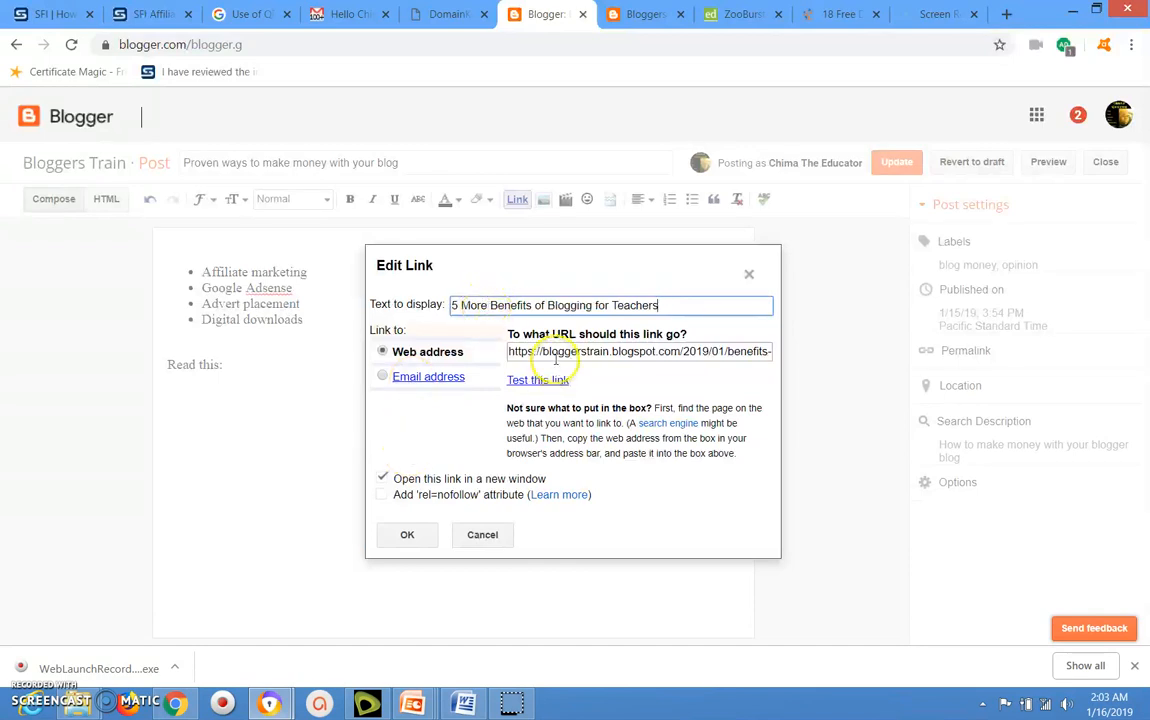
click(407, 536)
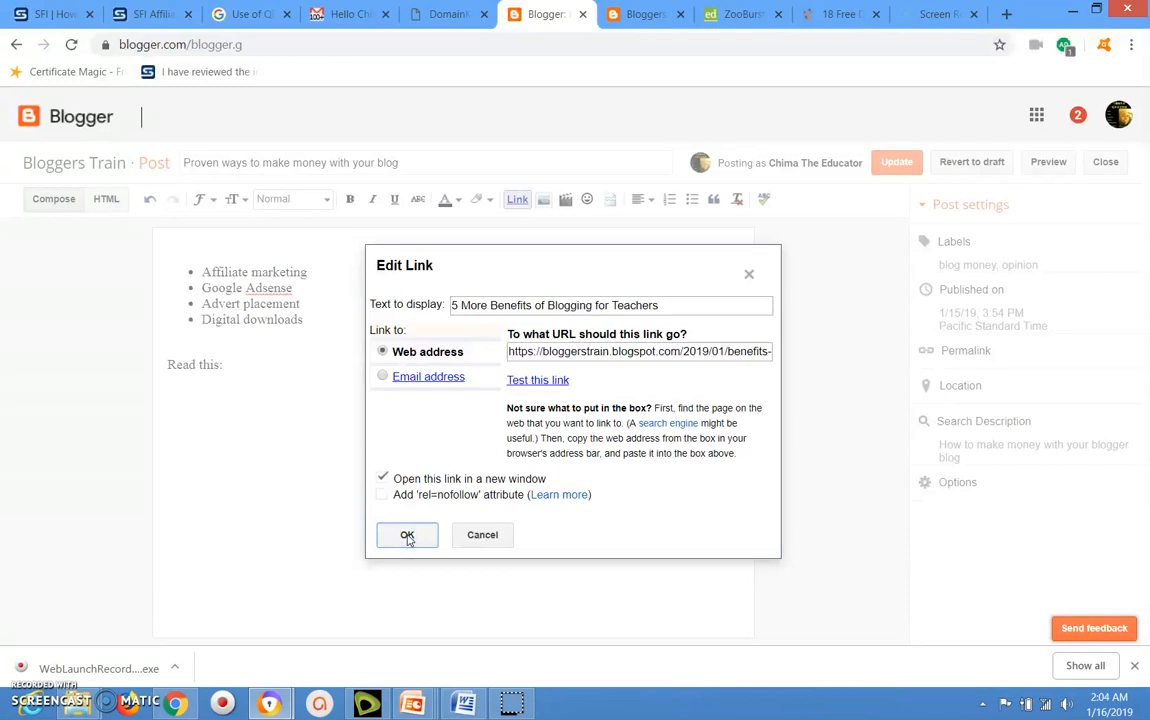
click(407, 536)
click(436, 524)
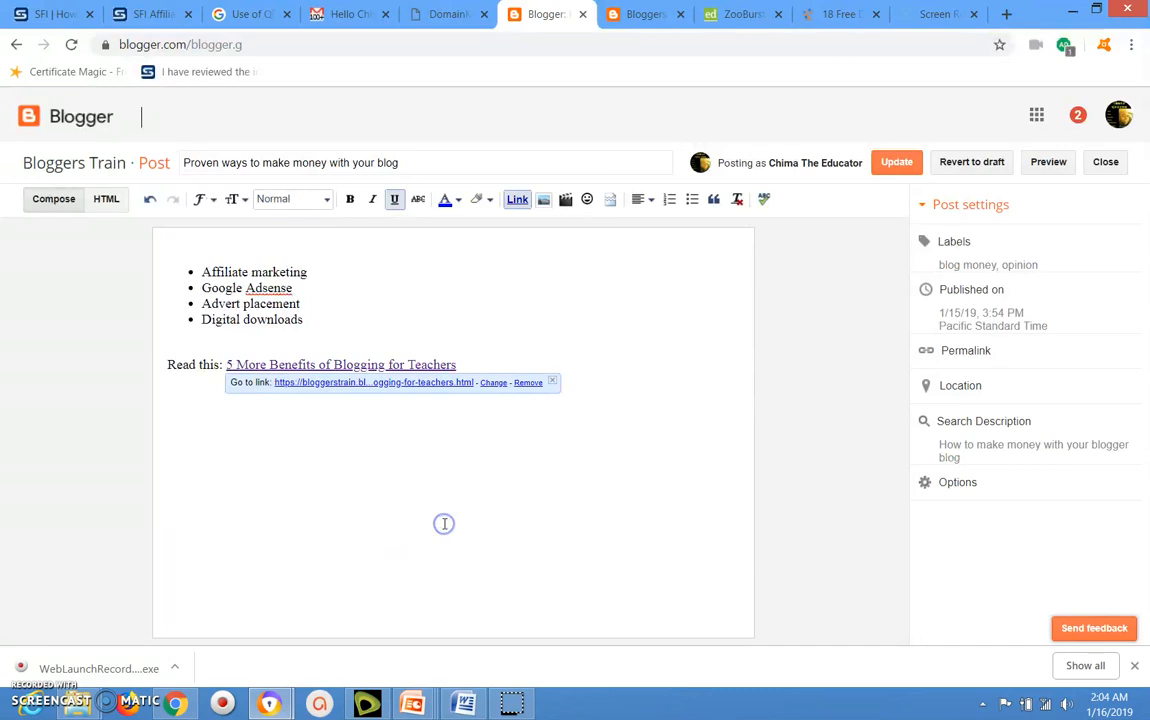
Make the link text "5 More Benefits of Blogging for Teachers" bold and set its size to Large.
click(460, 366)
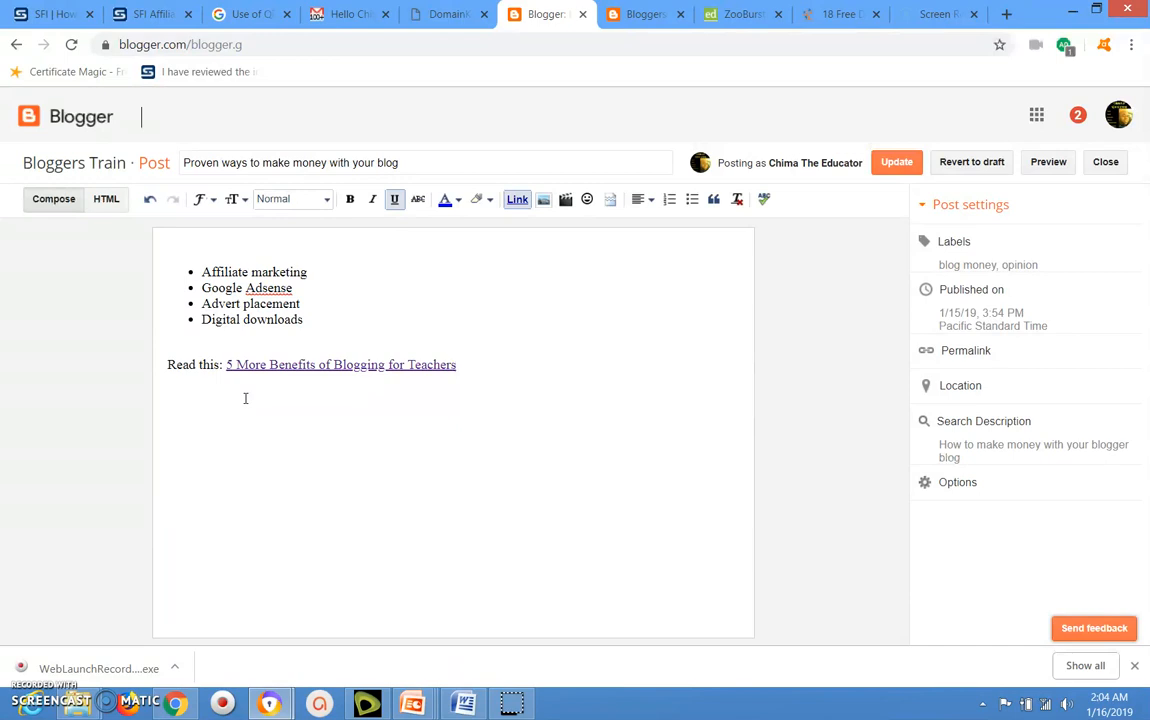
click(227, 365)
drag(227, 364, 467, 362)
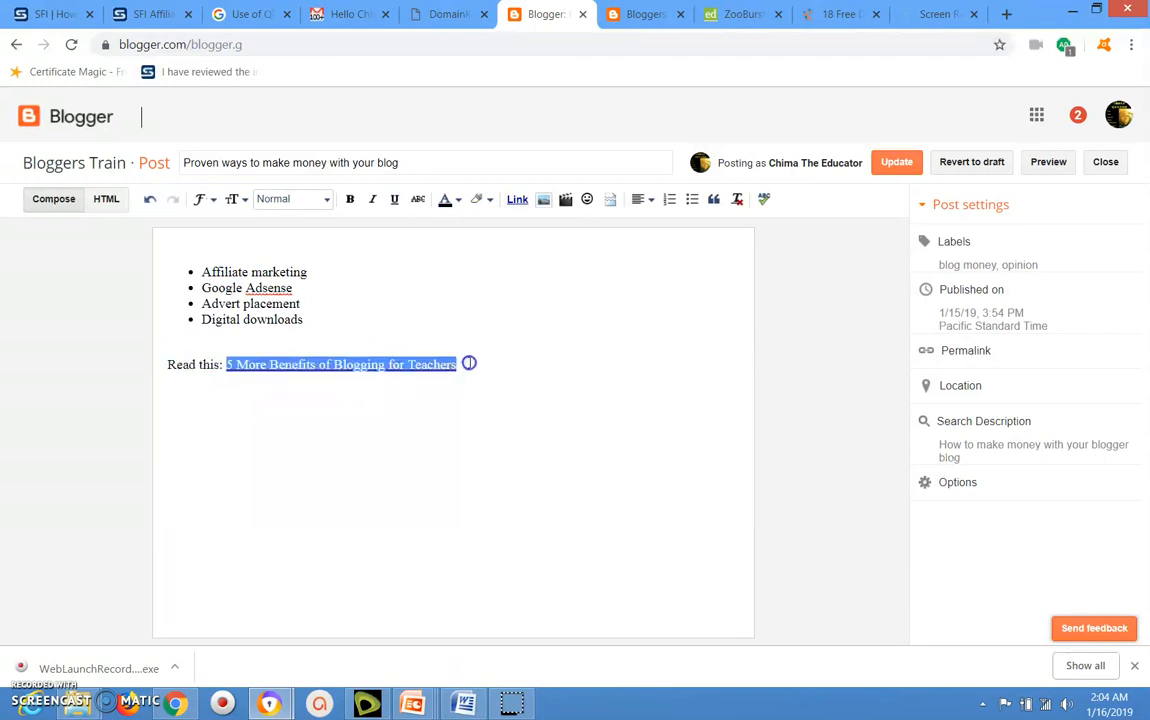
click(351, 200)
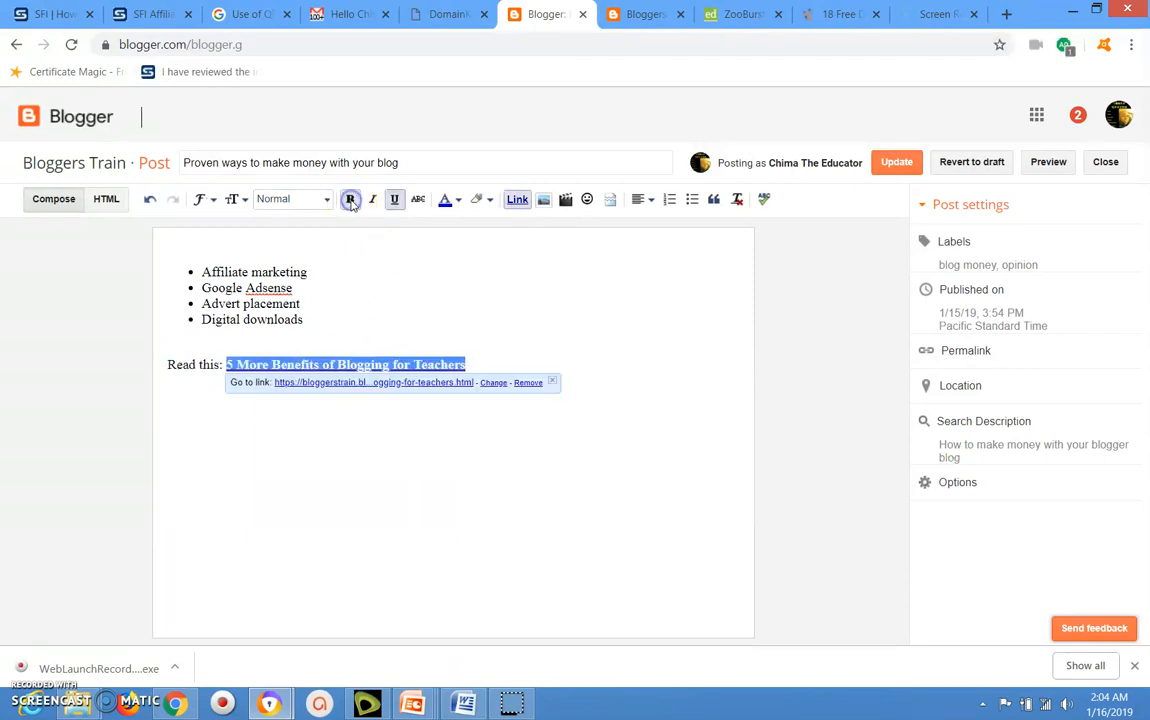
click(245, 200)
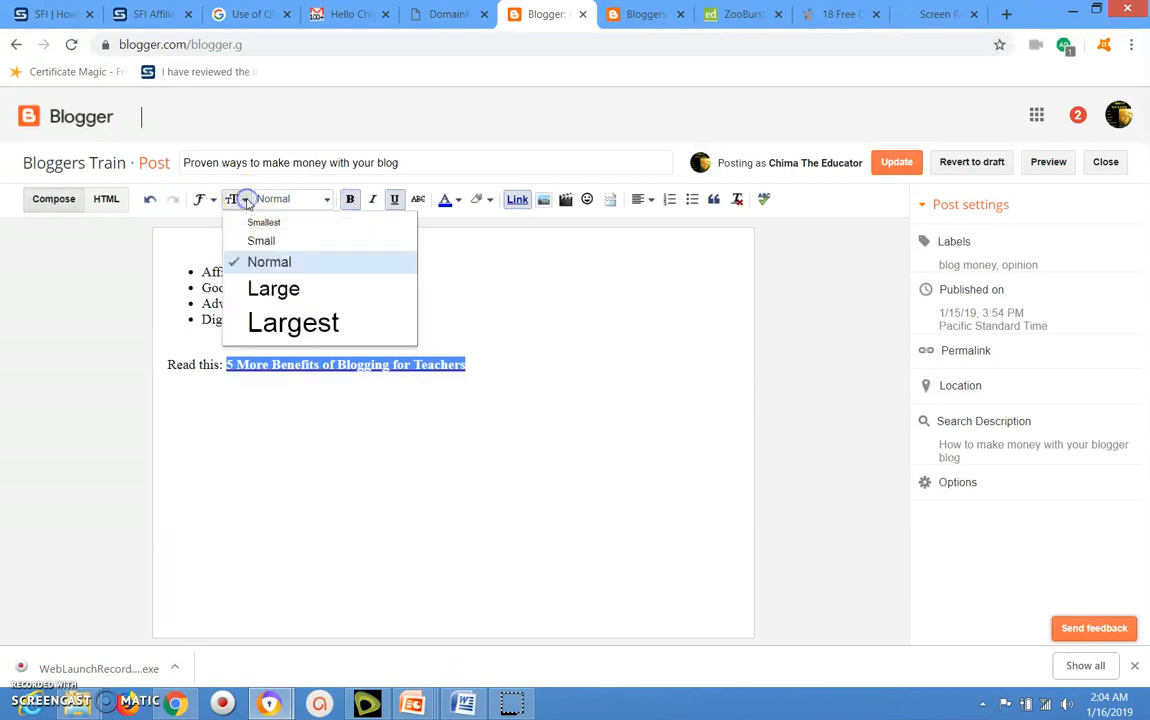
click(270, 287)
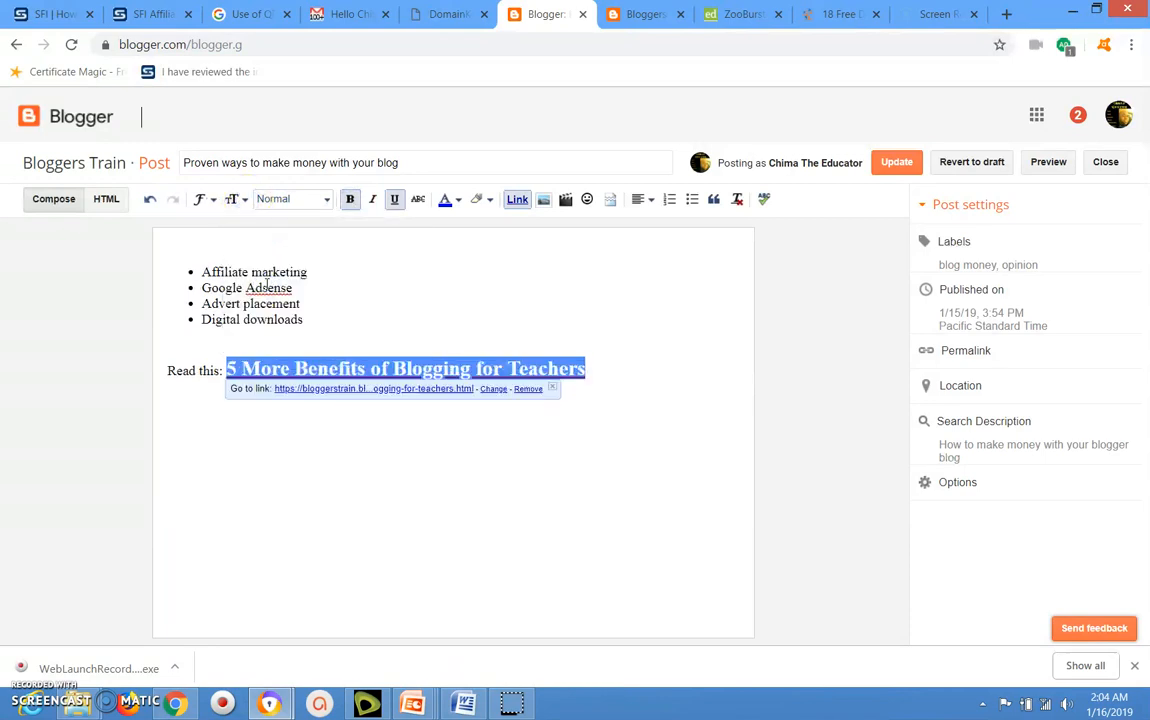
click(362, 480)
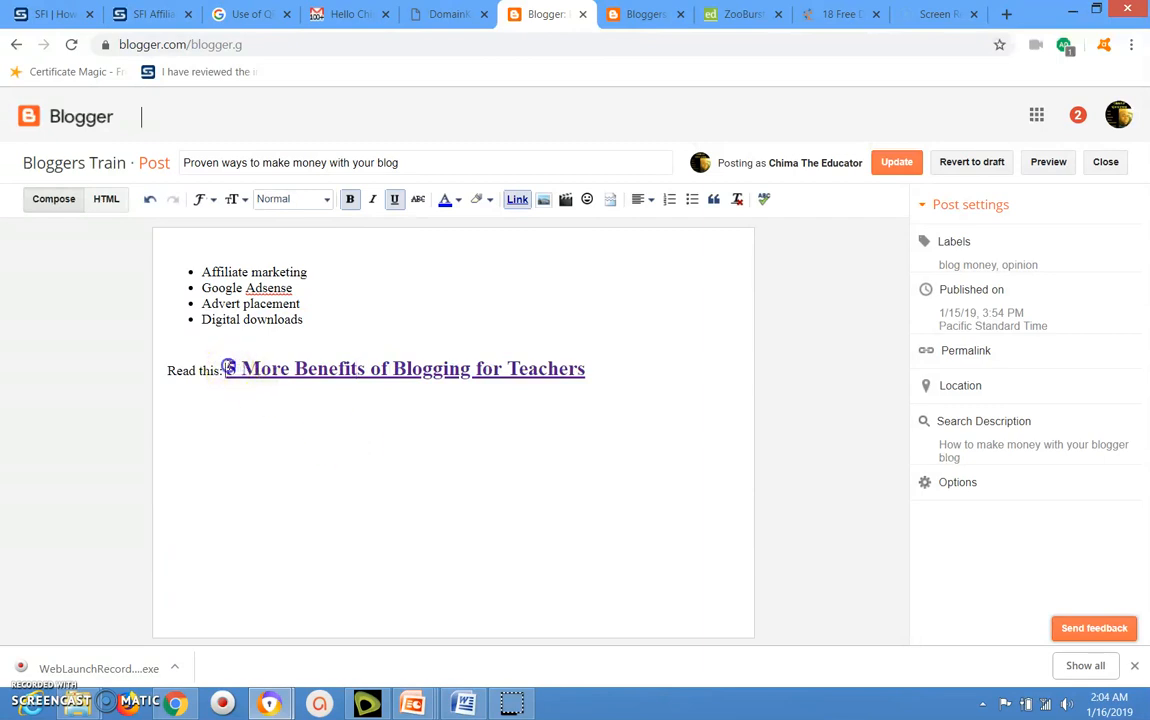
Change the text colour of the whole "5 More Benefits of Blogging for Teachers" link to dark red.
click(230, 368)
drag(230, 368, 597, 368)
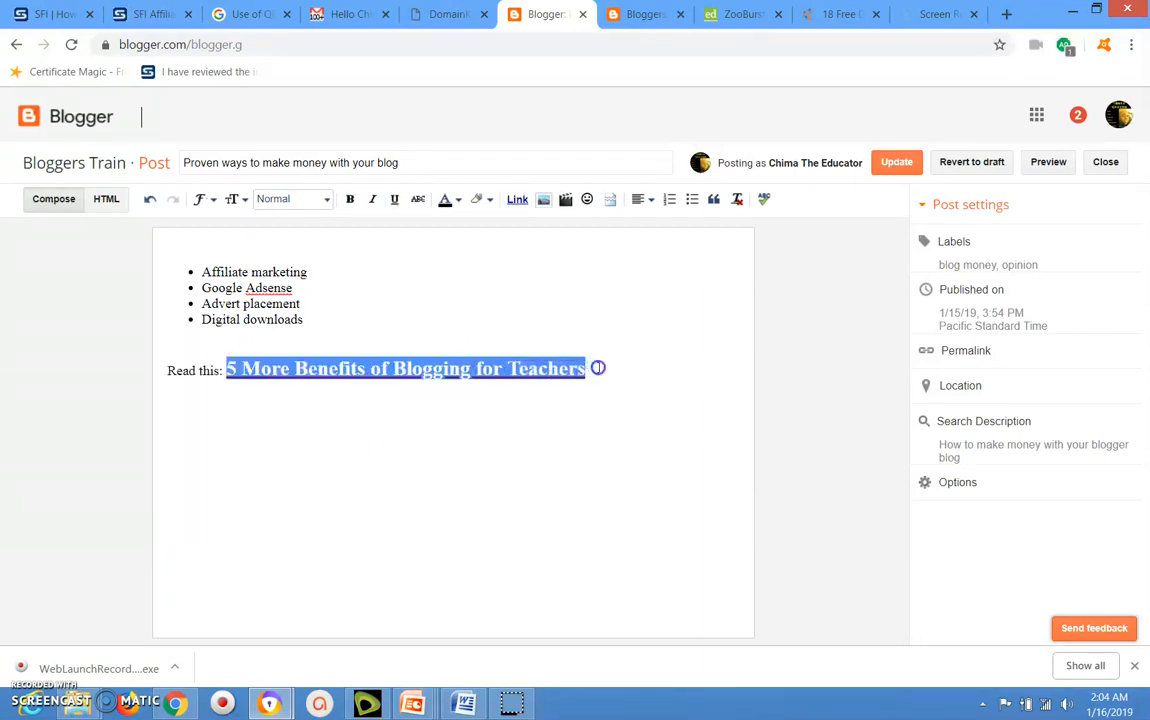
click(457, 200)
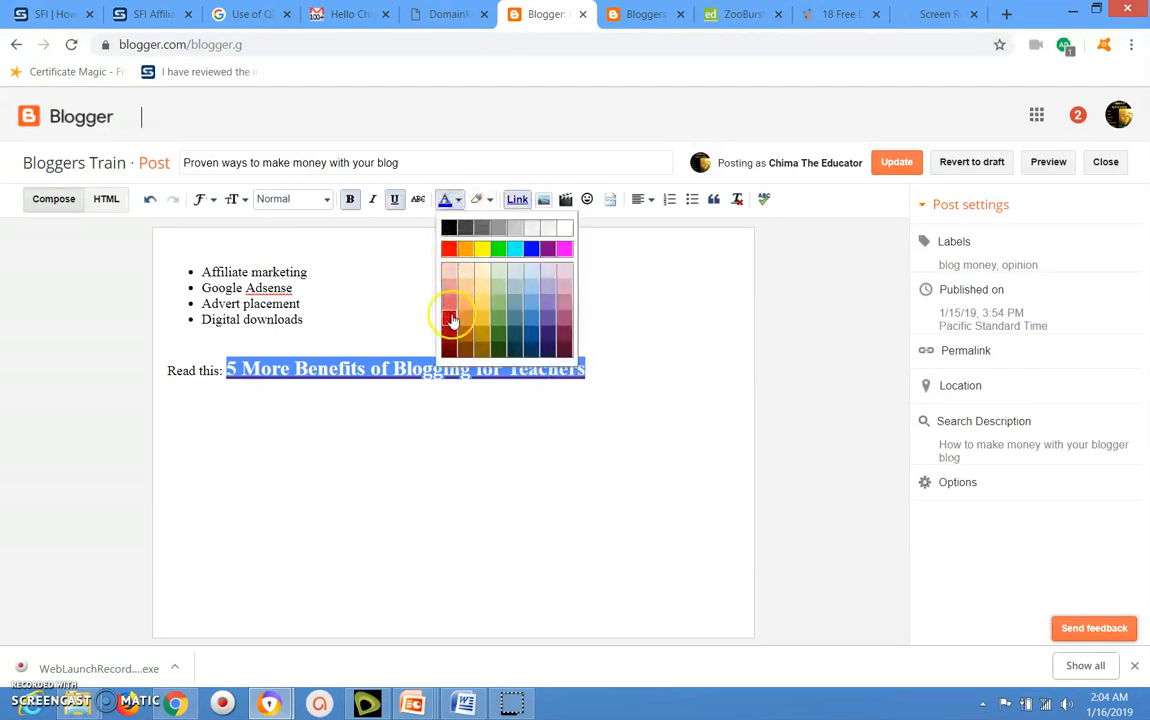
click(449, 318)
click(633, 379)
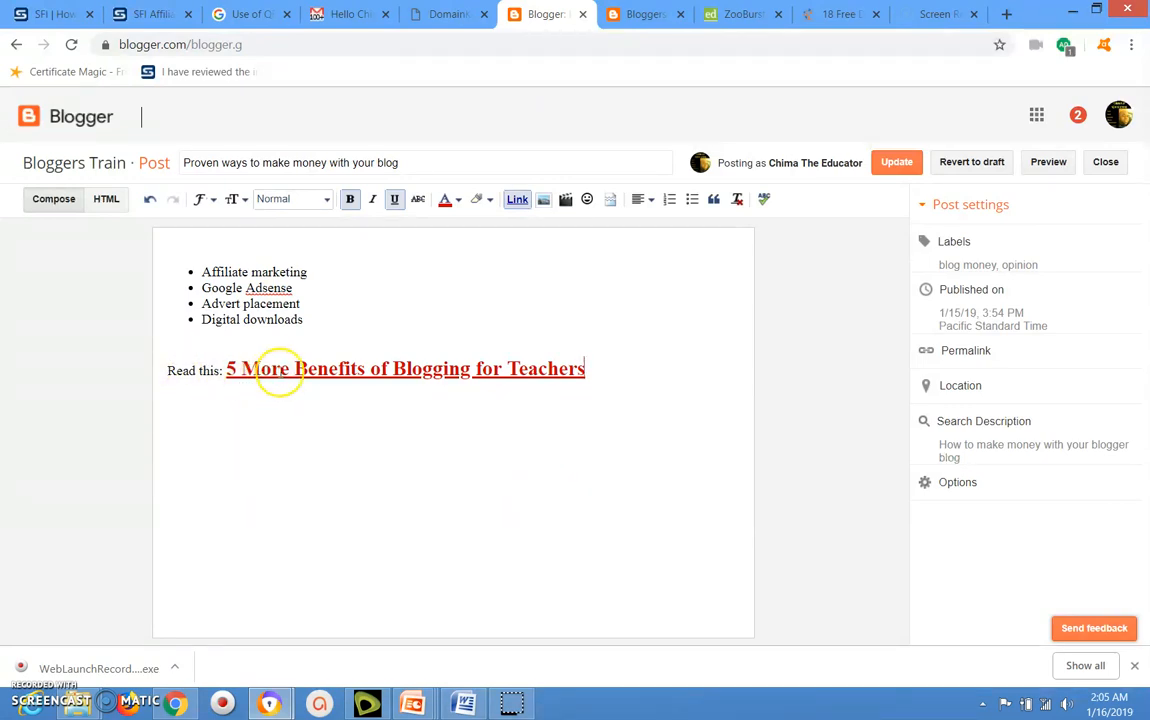
click(278, 368)
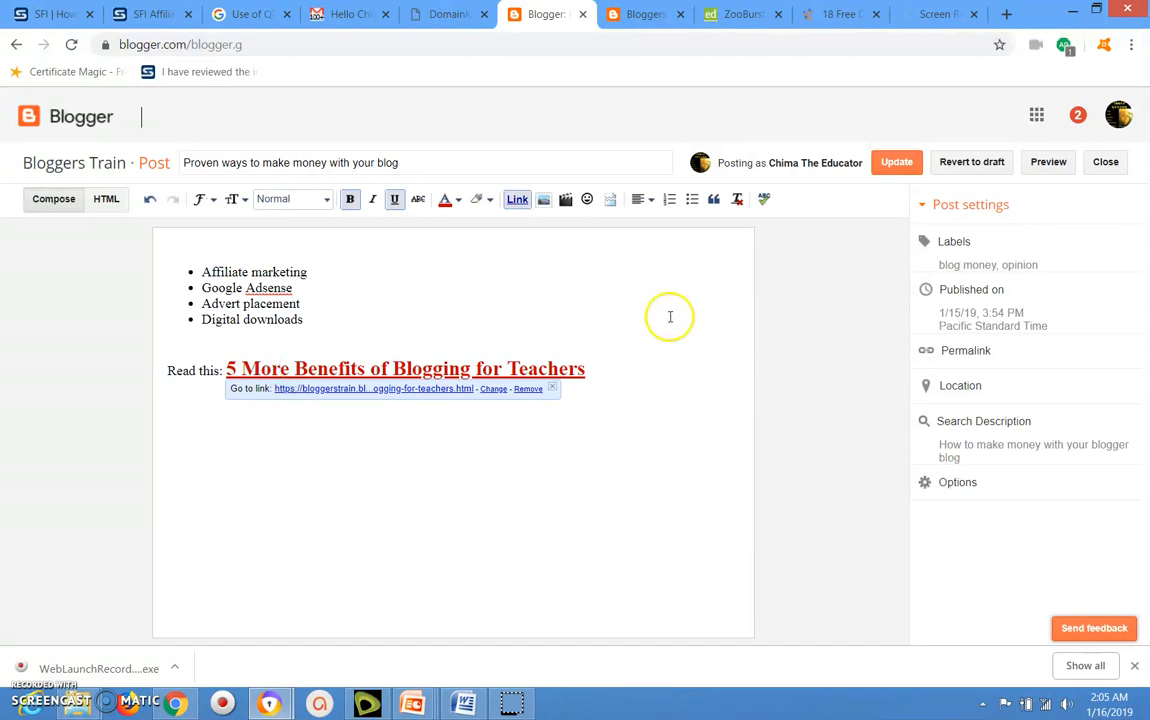
Update the post and view the published page of "Proven ways to make money with your blog".
click(889, 164)
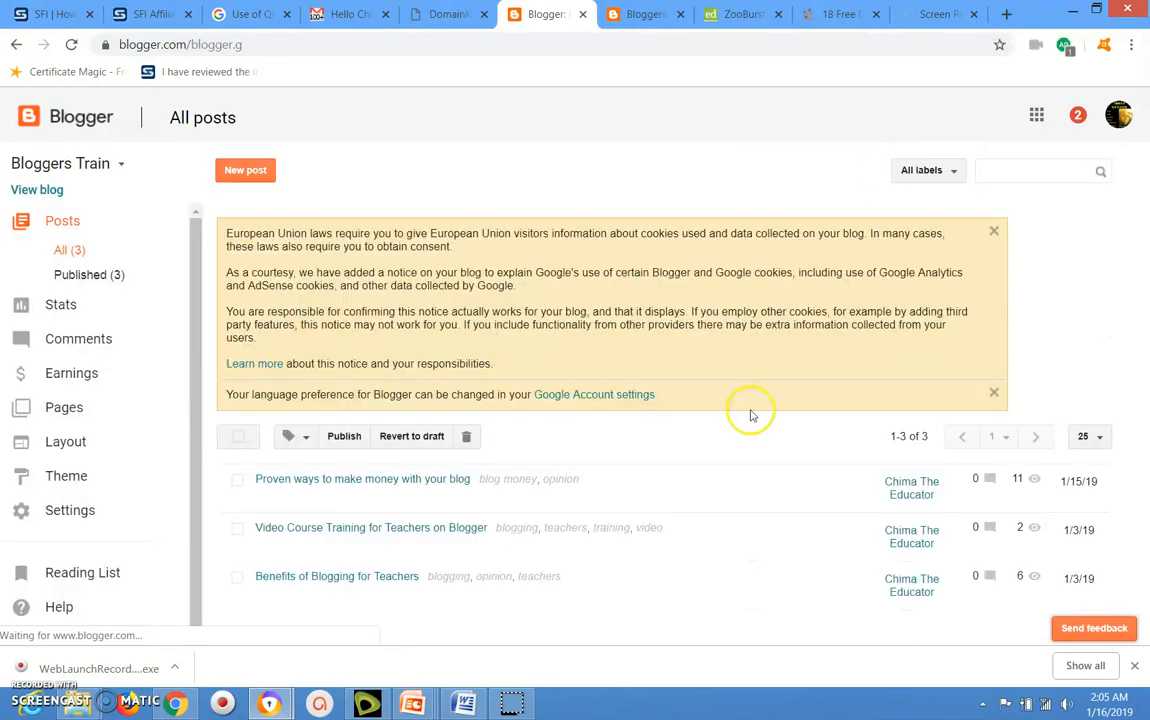
click(320, 522)
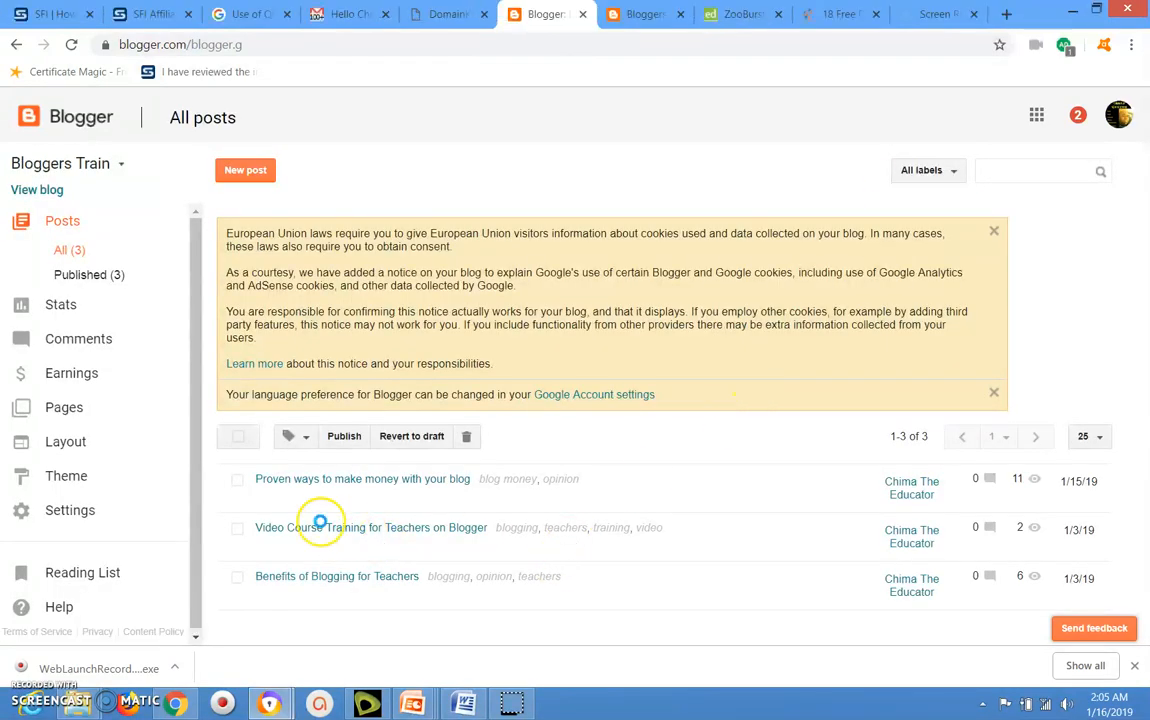
mouse_move(288, 511)
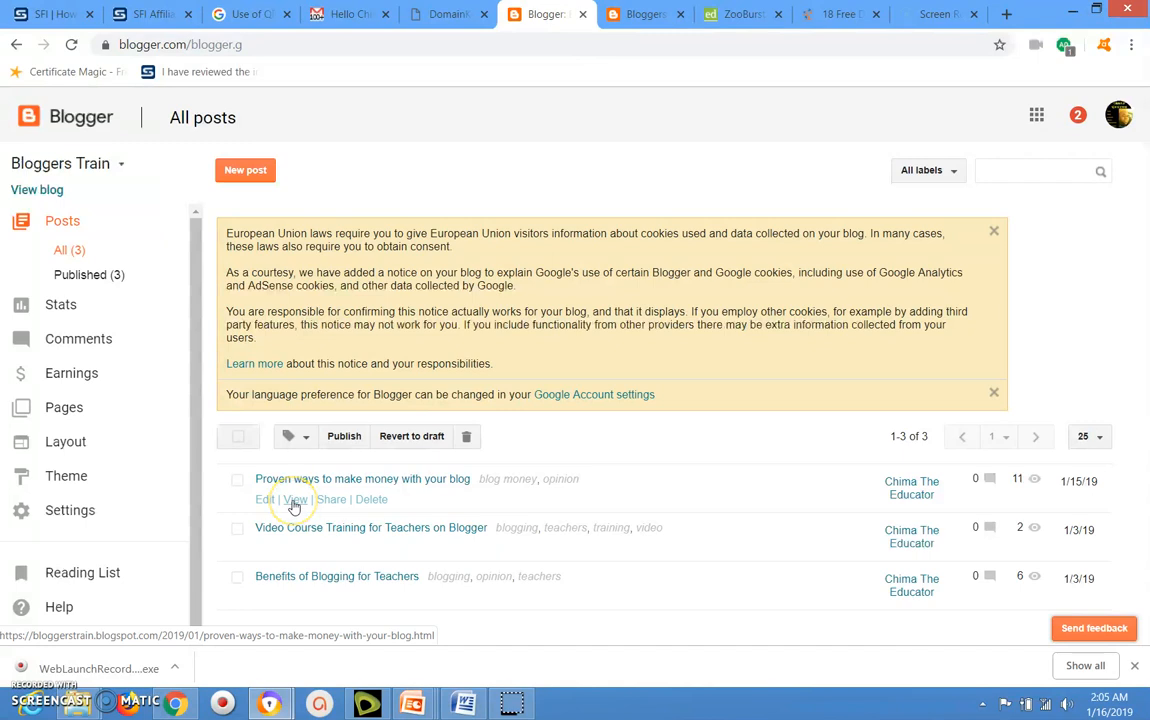
click(294, 501)
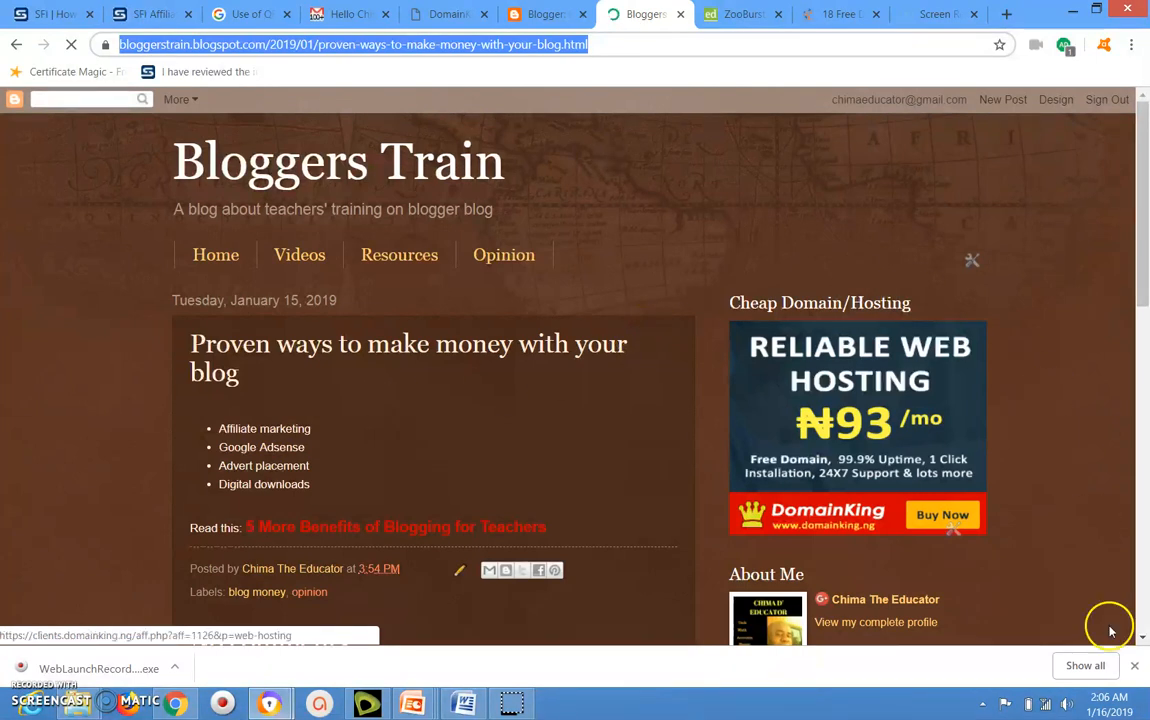
Test the "5 More Benefits of Blogging for Teachers" link on the published post and look through the page it opens.
click(1141, 637)
click(1142, 640)
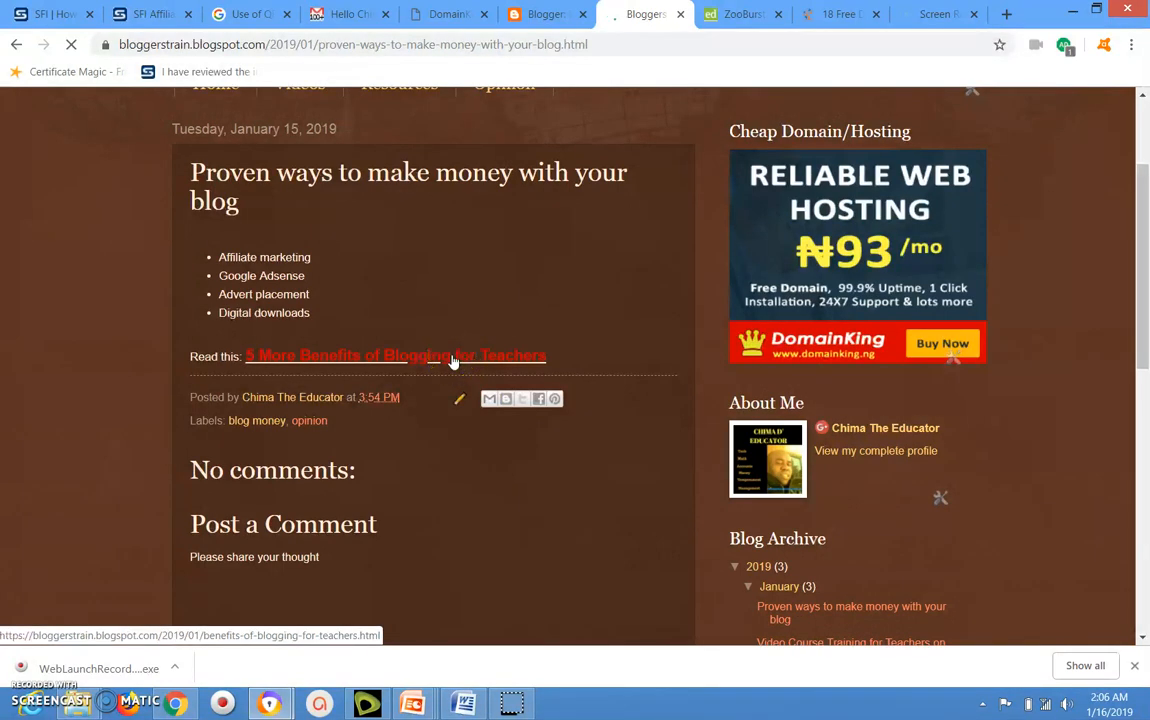
click(452, 358)
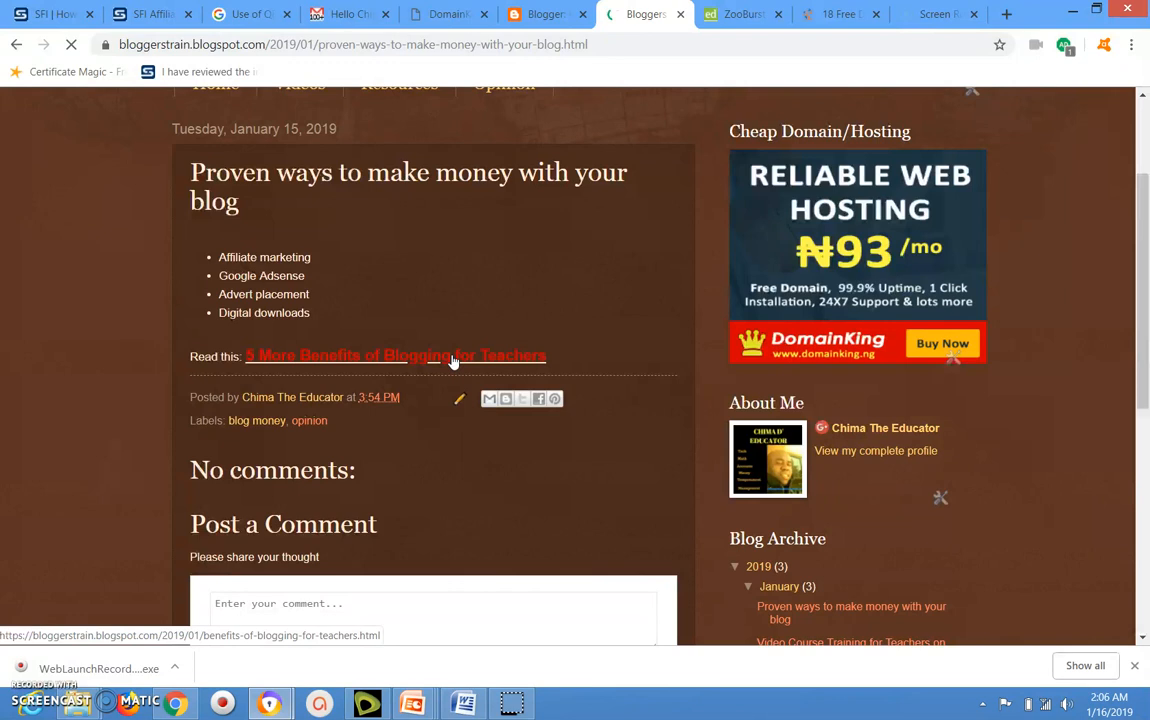
click(188, 393)
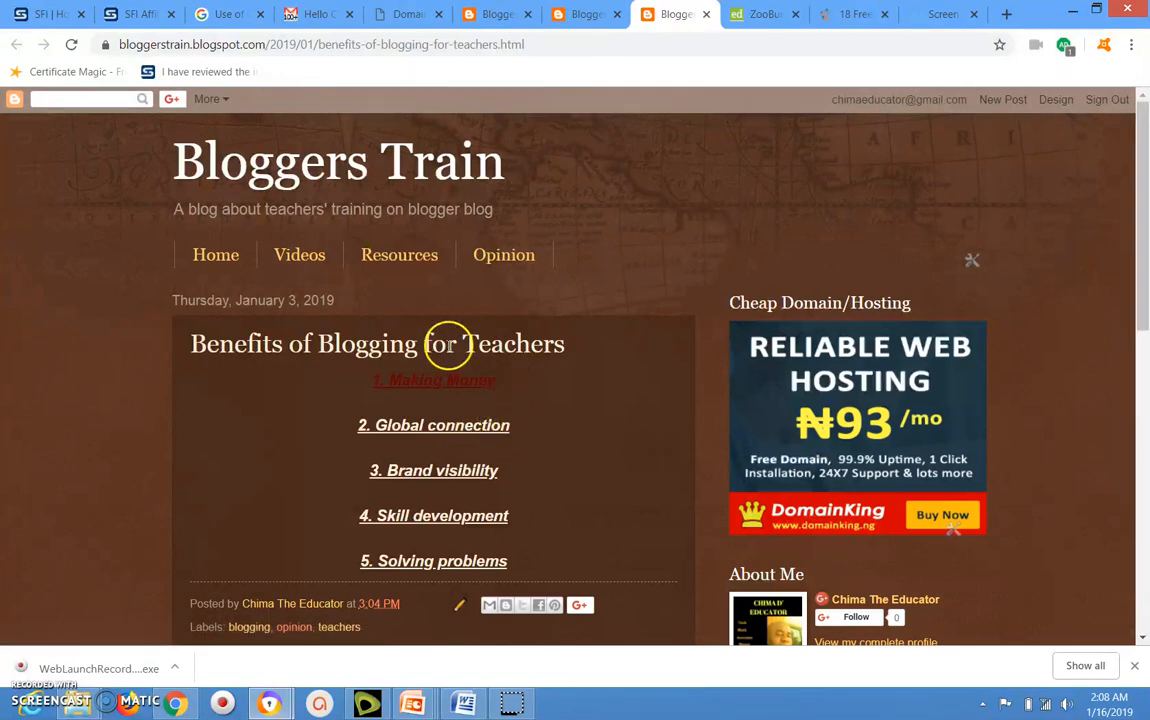
click(1143, 638)
click(1143, 640)
click(1143, 640)
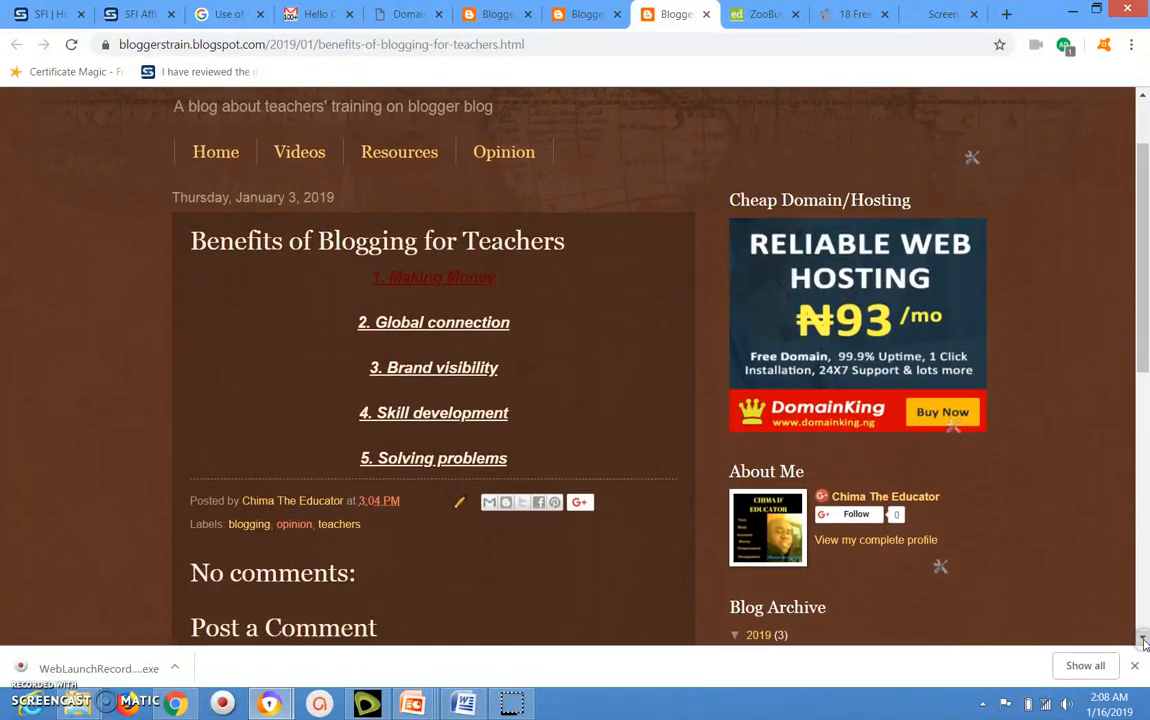